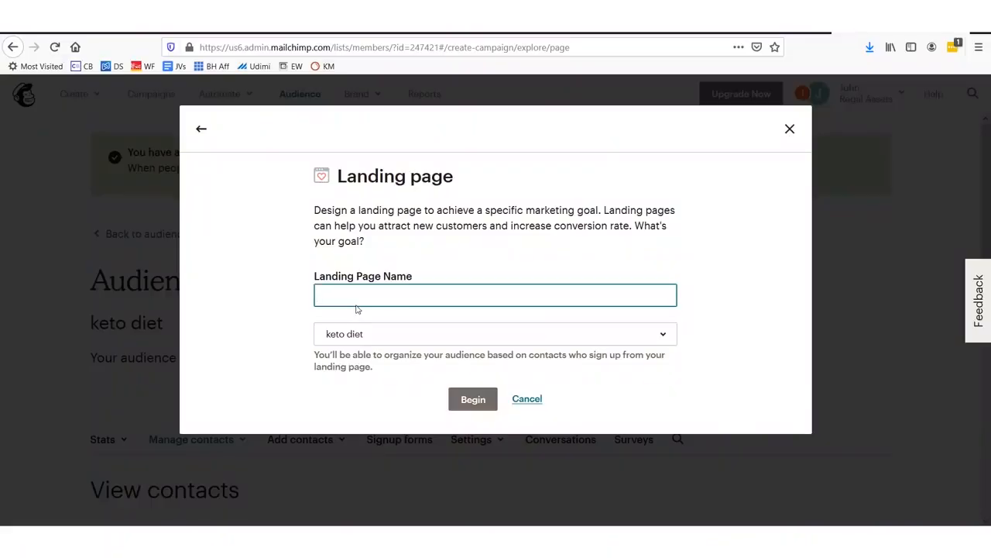
# Create a landing page named "KETO LP" for the keto diet audience using the Wild Country lead generation template
pyautogui.write('ETO LP')
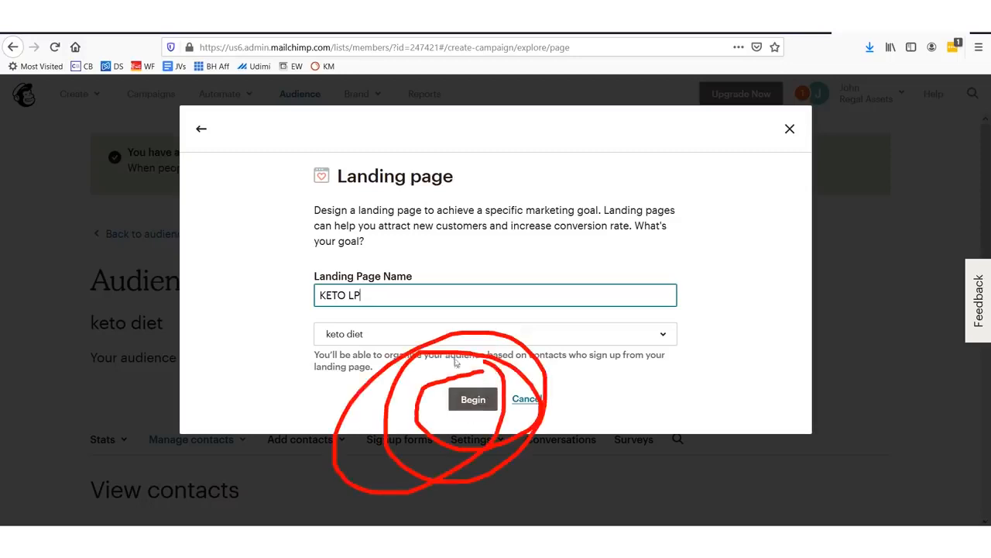
pyautogui.click(473, 399)
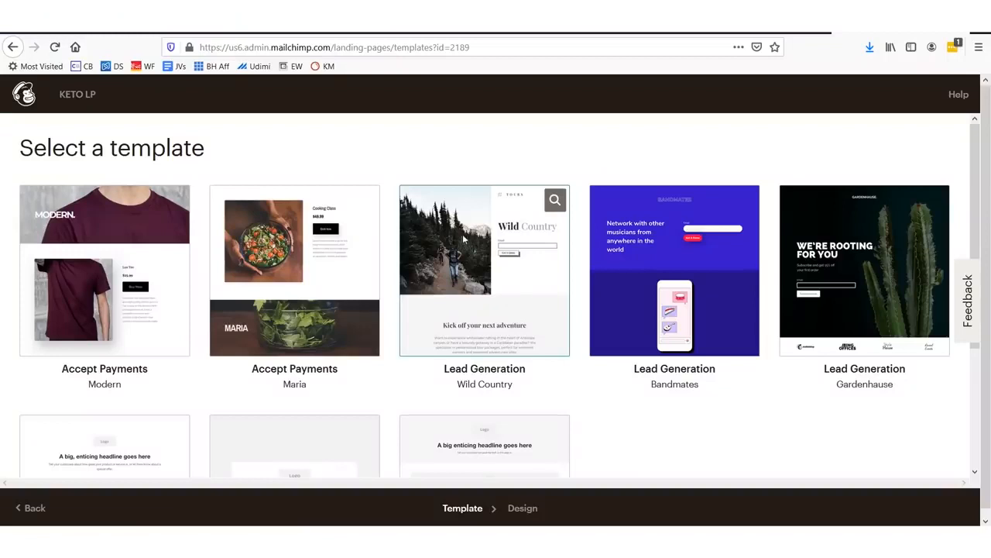
pyautogui.click(464, 240)
# Replace the template's Wild Country headline with the text "gET fIT & lOSE WEIGHT"
pyautogui.click(531, 276)
pyautogui.moveTo(780, 277); pyautogui.dragTo(859, 278)
pyautogui.write('gET fIT & ')
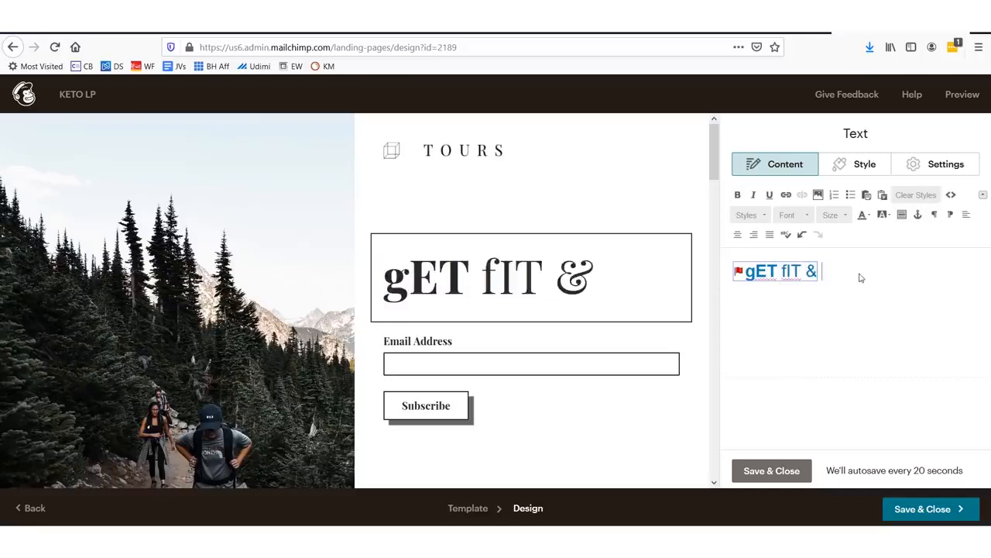
pyautogui.write('lOSE WEIGHT')
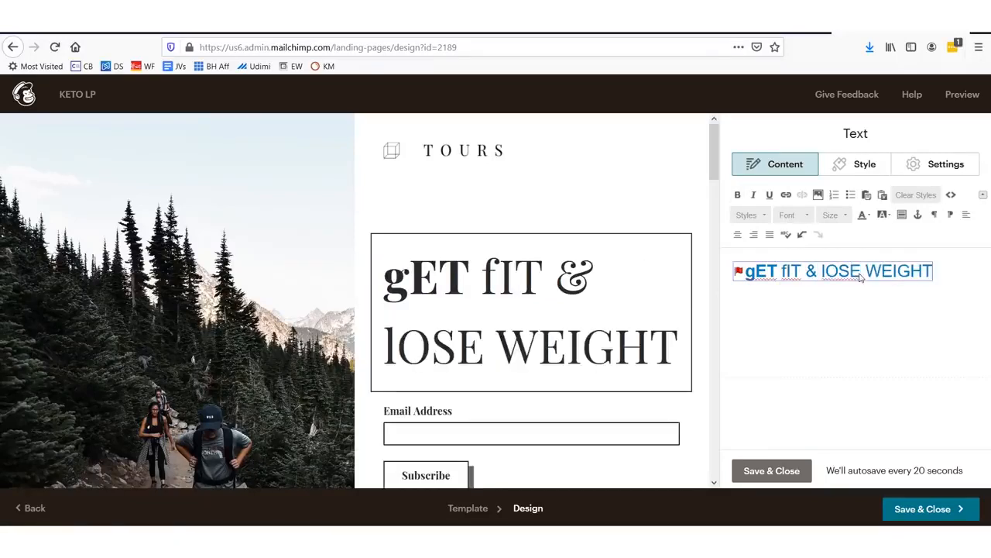
# Change the signup form's button text to "Get Free INformation Sent to Your Email Now!"
pyautogui.scroll(-1, 491, 421)
pyautogui.click(449, 365)
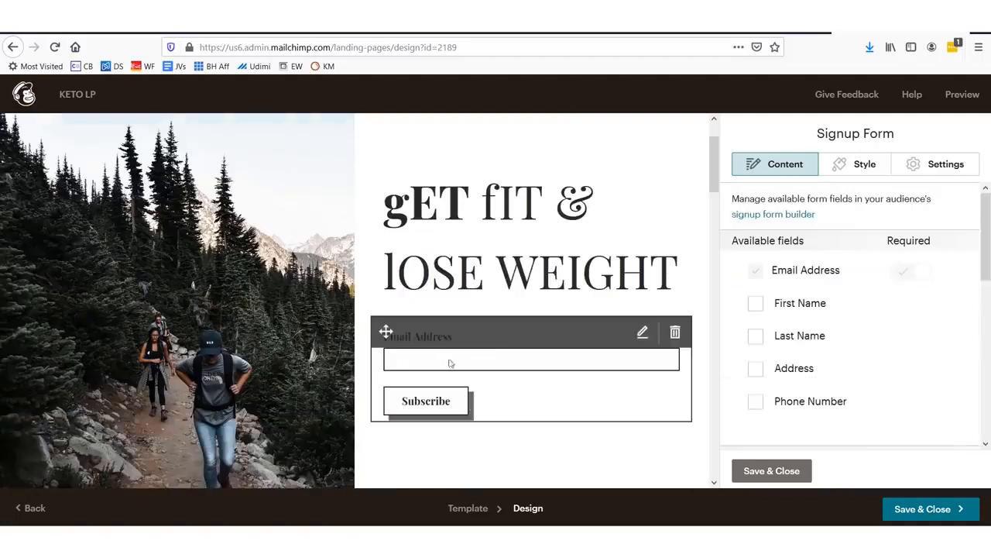
pyautogui.scroll(-3, 612, 284)
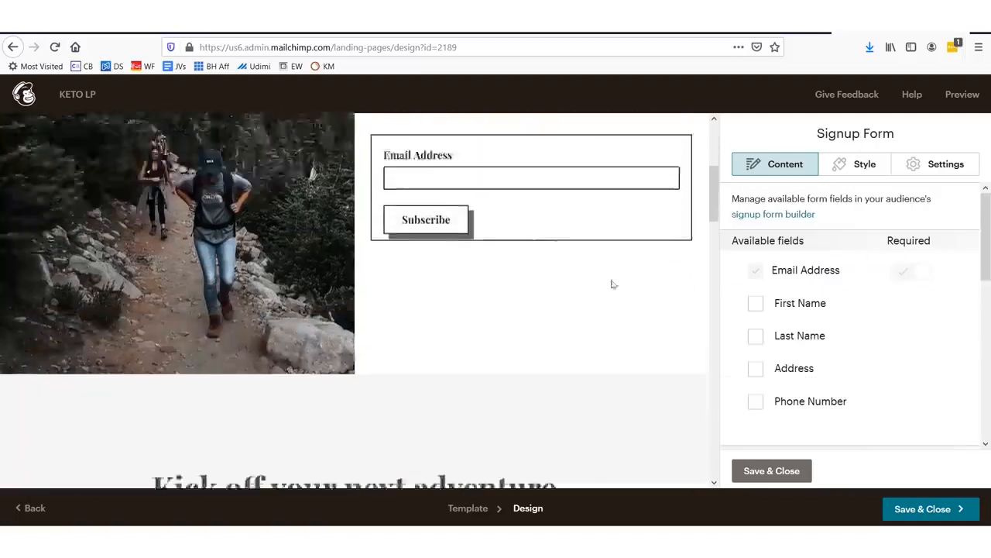
pyautogui.scroll(1, 668, 293)
pyautogui.scroll(-5, 814, 276)
pyautogui.scroll(1, 814, 276)
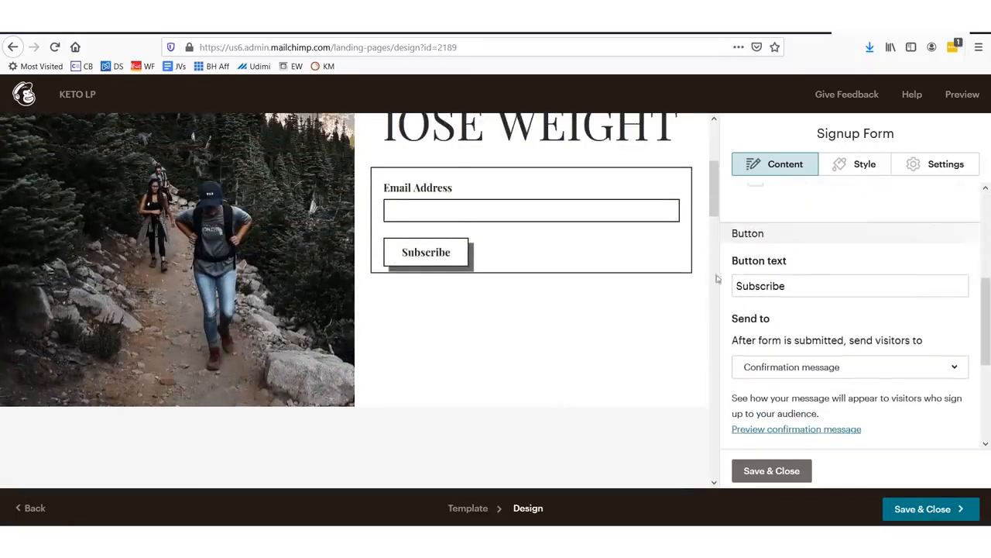
pyautogui.tripleClick(827, 287)
pyautogui.press('BackSpace')
pyautogui.write('Get Free INfo')
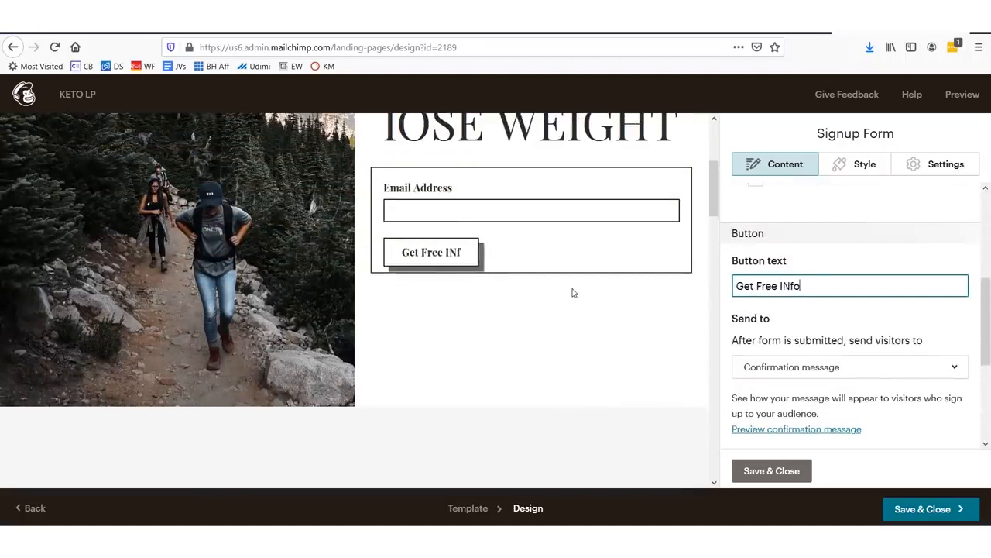
pyautogui.write('rmation Sent to')
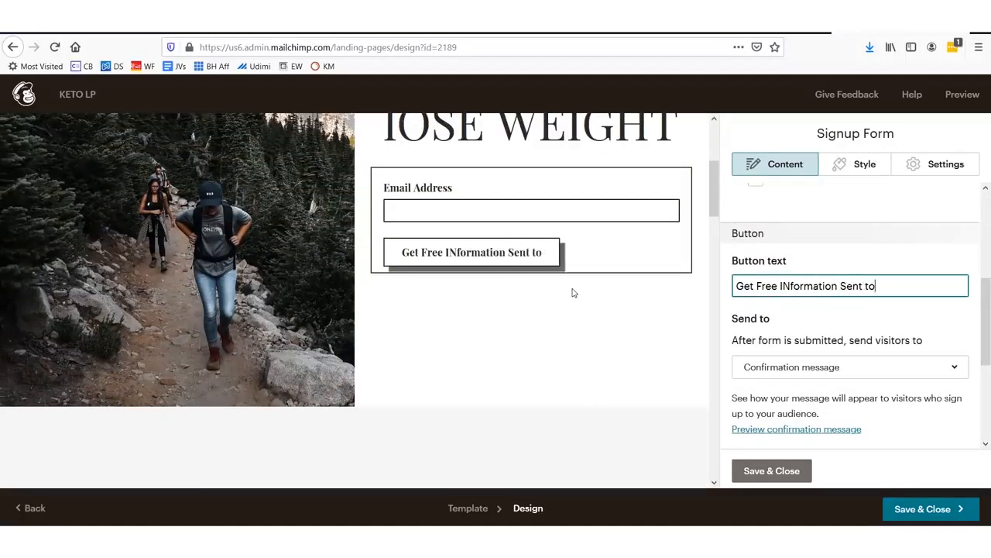
pyautogui.write(' Your')
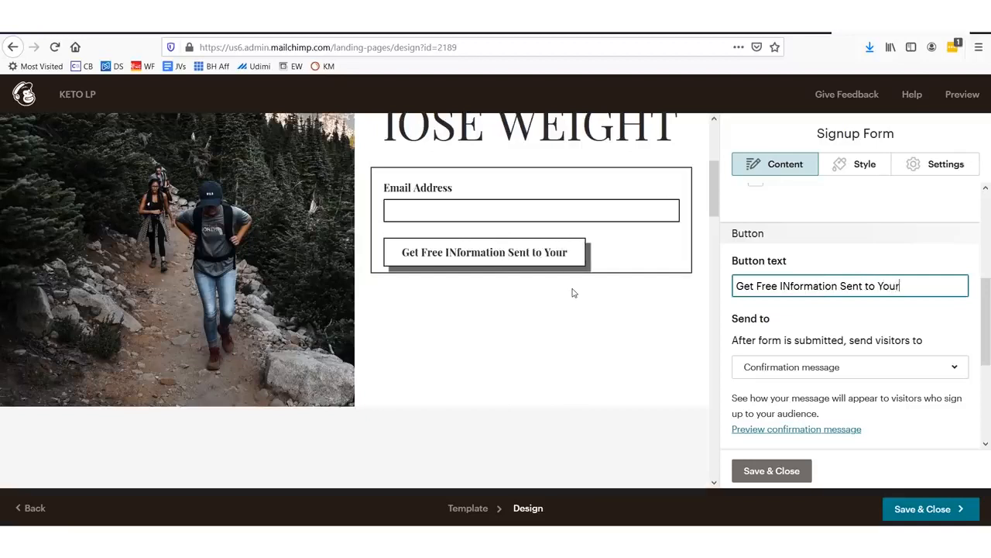
pyautogui.write(' Email Now!')
# Replace the headline above the signup form with "Learn How I Lost 15 lbs in 2 months on the Keto Diet"
pyautogui.scroll(3, 573, 293)
pyautogui.scroll(5, 822, 313)
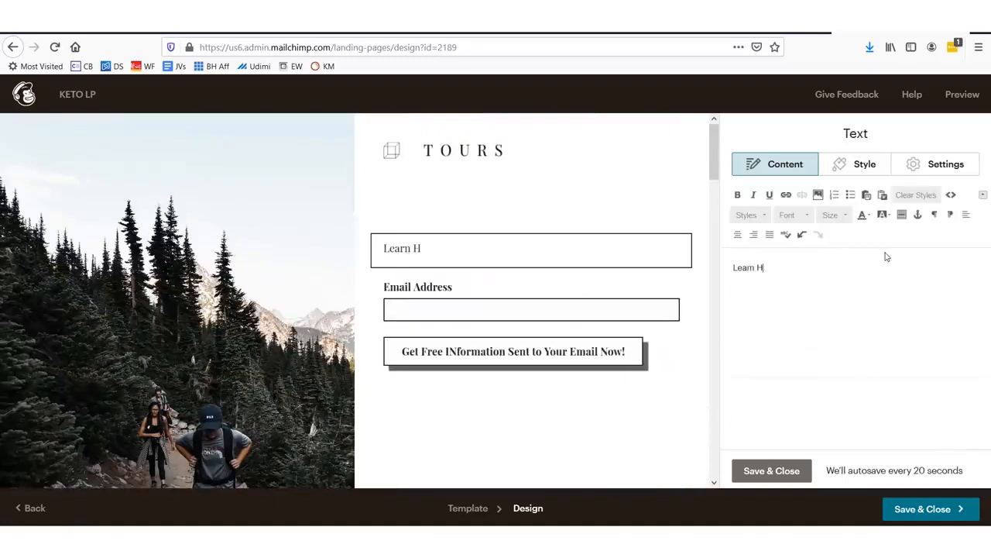
pyautogui.write('ow')
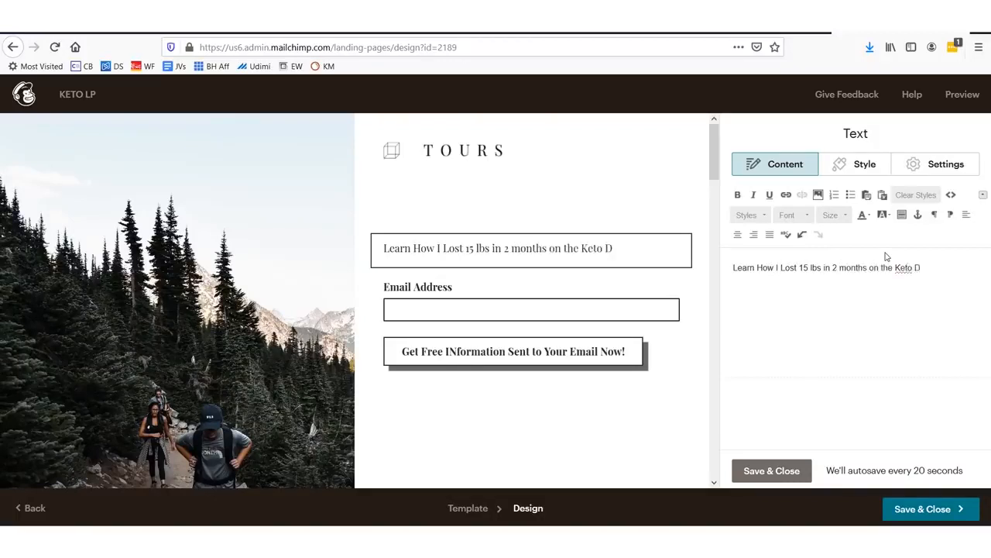
# Format the entire headline text in the Georgia font at size 24
pyautogui.hotkey('ctrl', 'a')
pyautogui.click(806, 215)
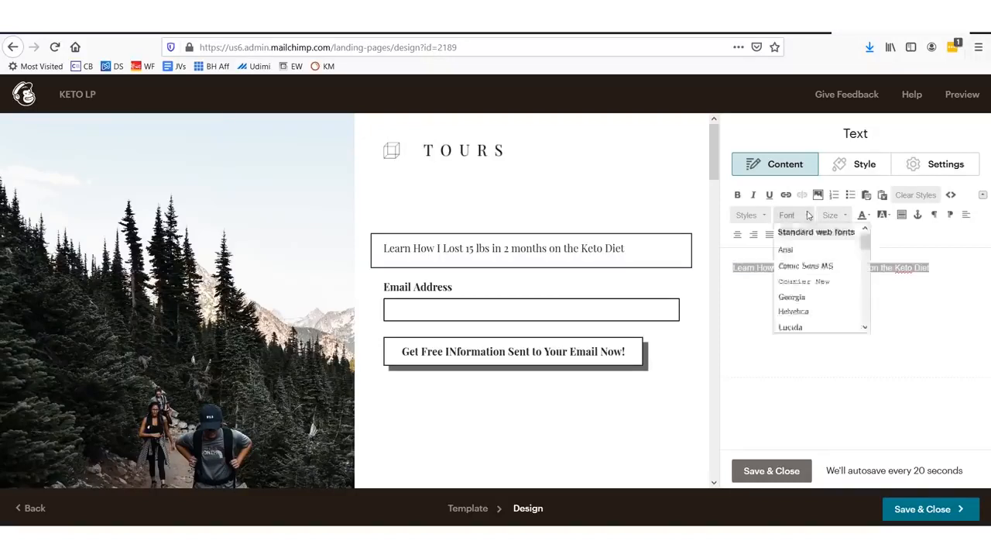
pyautogui.click(793, 297)
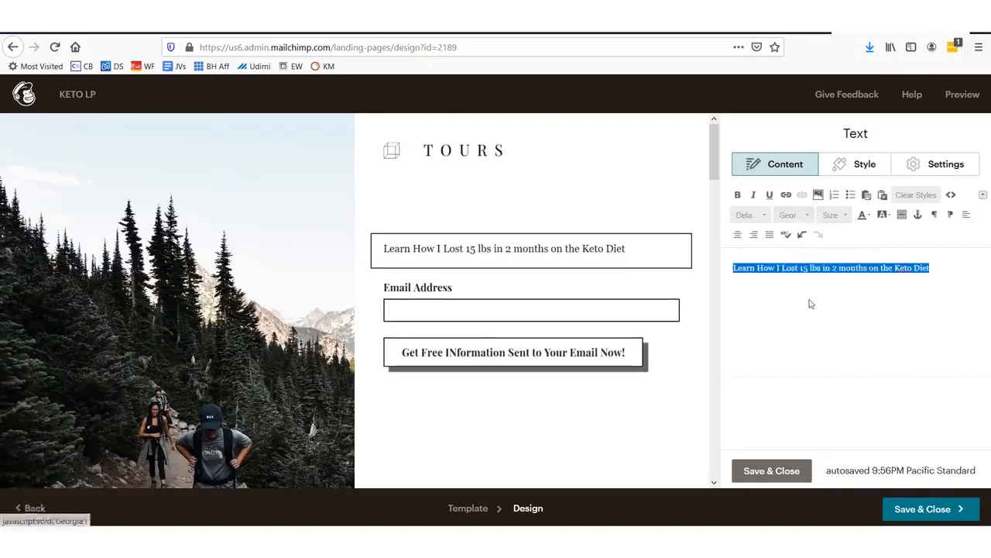
pyautogui.click(832, 214)
pyautogui.scroll(-2, 852, 300)
pyautogui.click(830, 232)
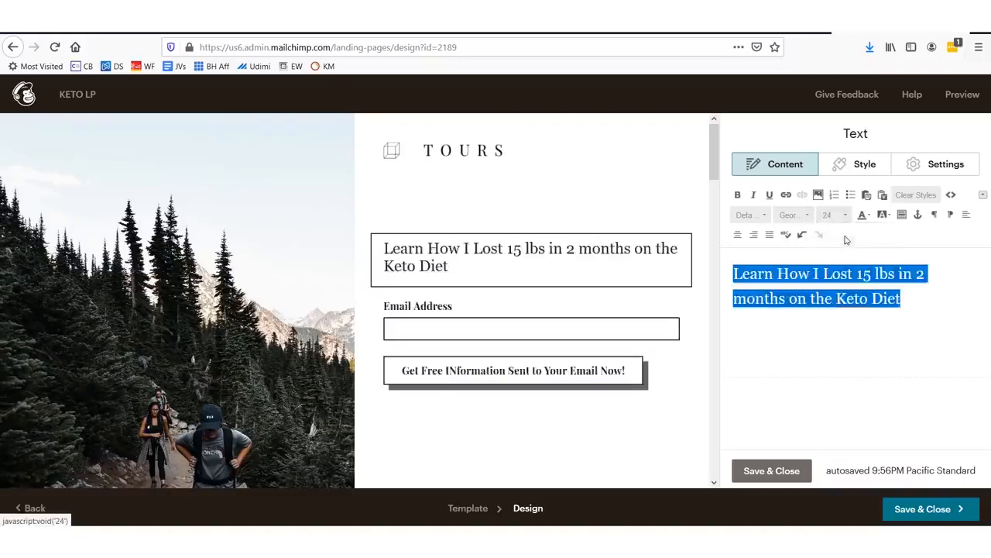
# Increase the headline's font size to 32
pyautogui.click(831, 214)
pyautogui.scroll(-3, 843, 322)
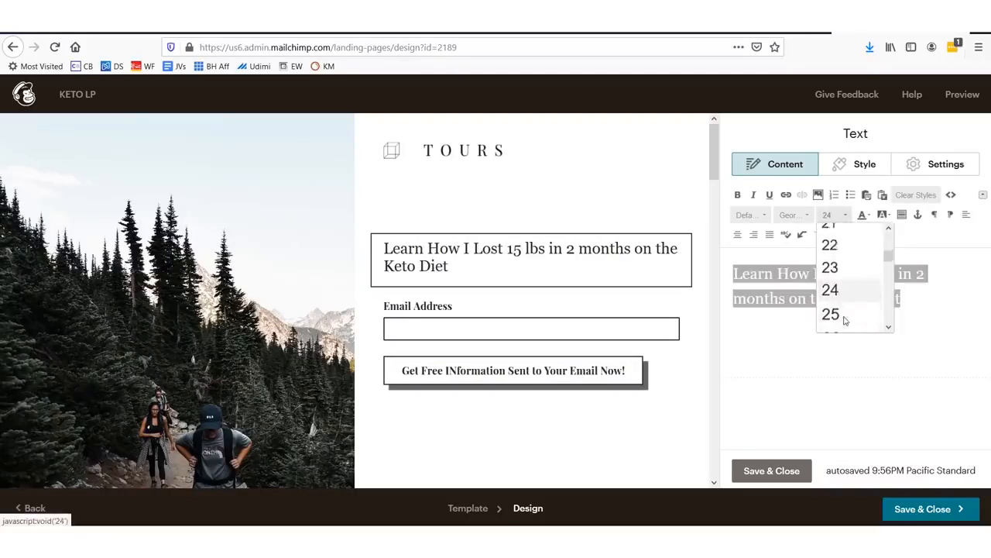
pyautogui.scroll(-2, 843, 314)
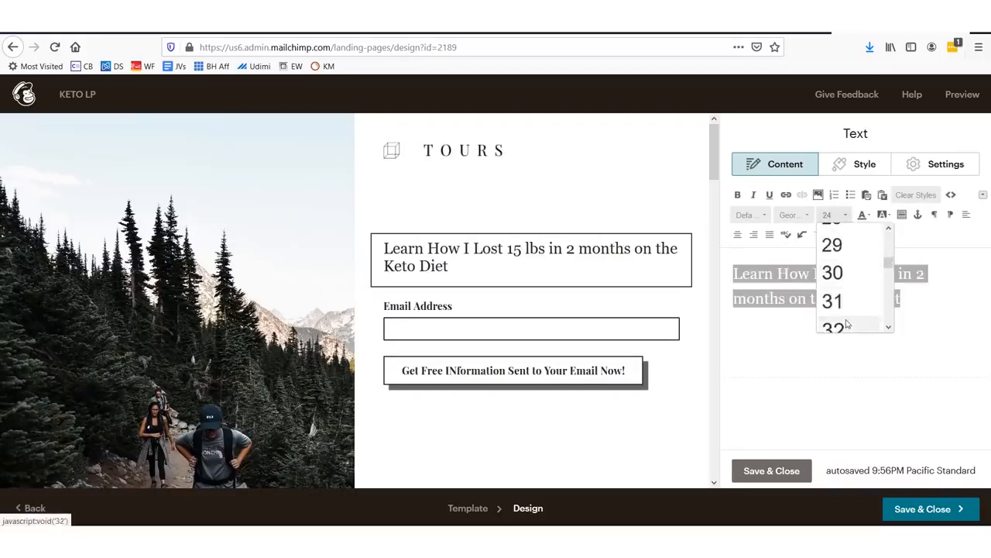
pyautogui.click(848, 328)
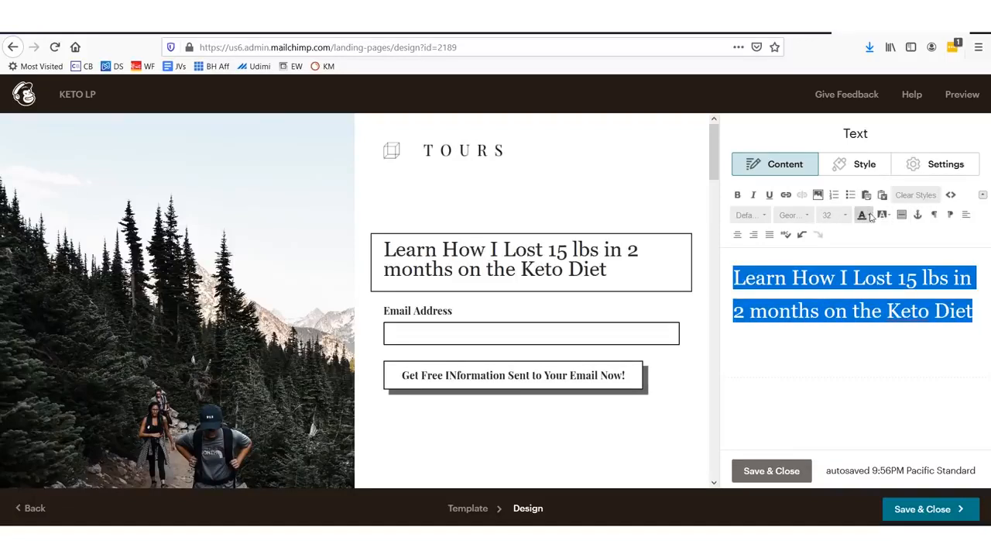
# Make the headline bold, and try italic and underline before removing both
pyautogui.click(738, 194)
pyautogui.click(753, 194)
pyautogui.click(769, 195)
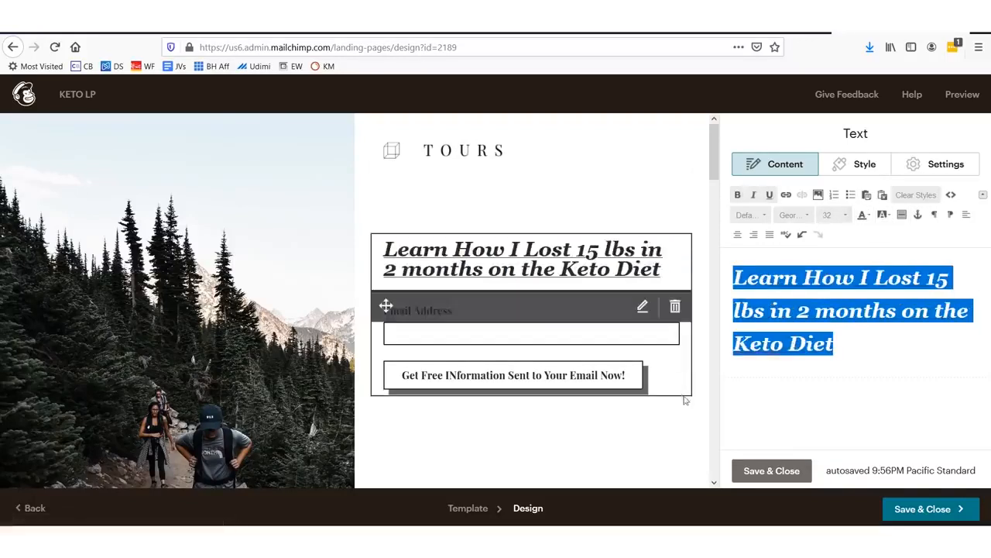
pyautogui.click(752, 194)
pyautogui.click(769, 194)
pyautogui.scroll(-6, 580, 208)
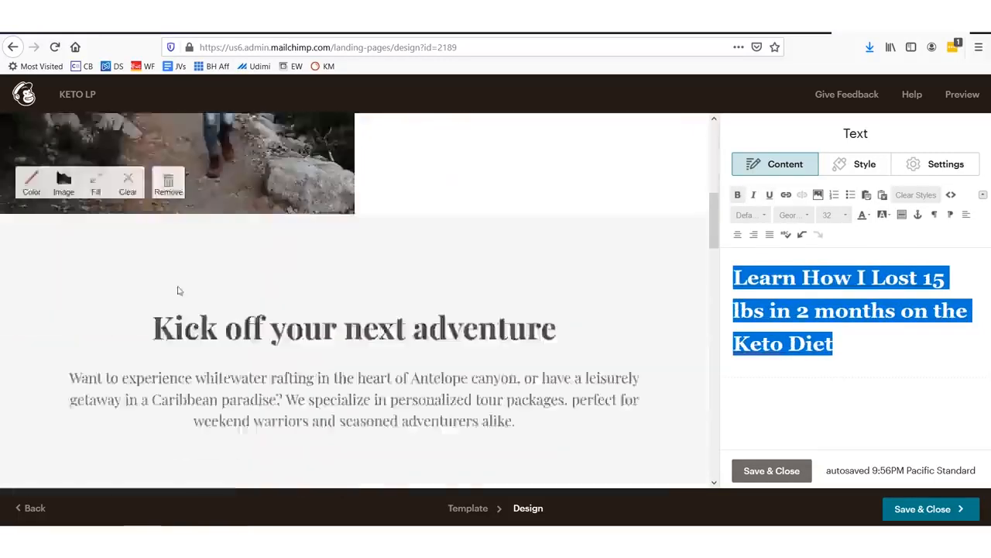
pyautogui.scroll(3, 116, 295)
pyautogui.click(77, 378)
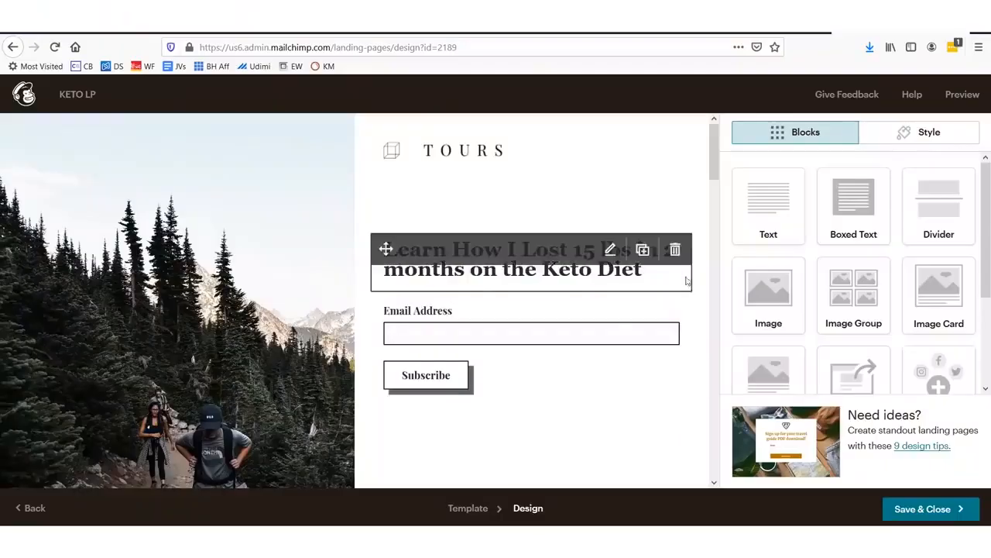
# Save and close the landing page design to reach the page's publishing checklist
pyautogui.scroll(-3, 728, 283)
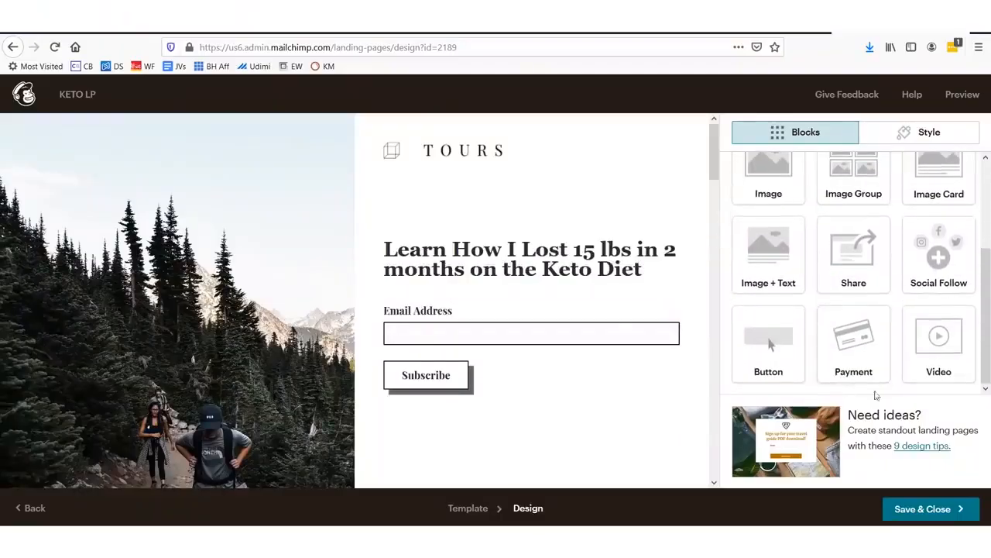
pyautogui.moveTo(958, 486); pyautogui.dragTo(986, 514)
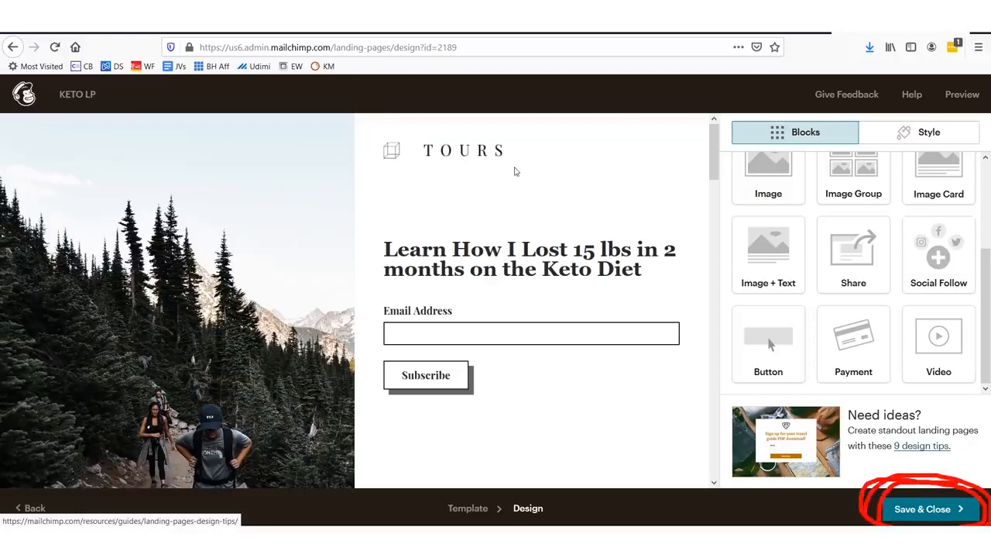
pyautogui.moveTo(506, 168); pyautogui.dragTo(878, 460)
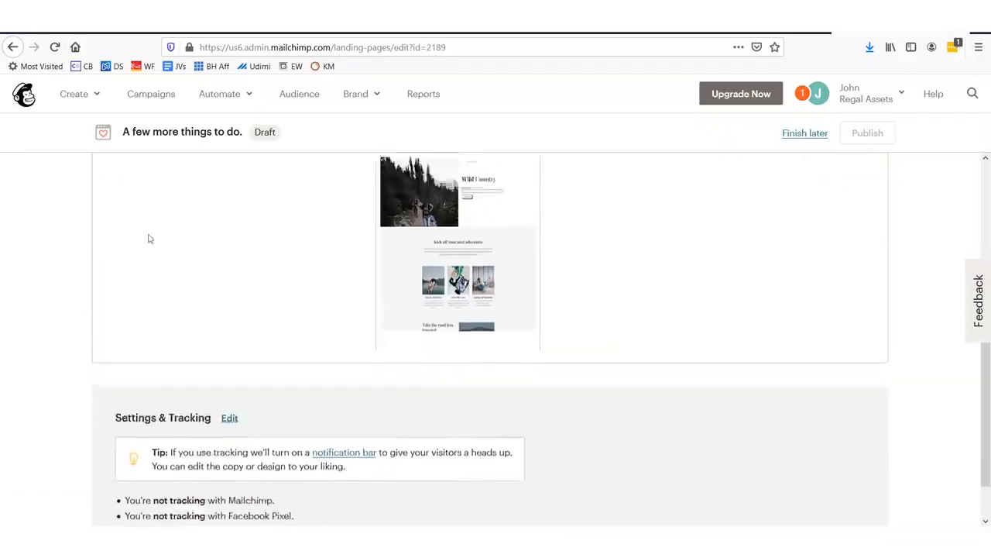
# Add the page title "Lose Weight on the Keto Diet" to the landing page and save it
pyautogui.scroll(10, 155, 271)
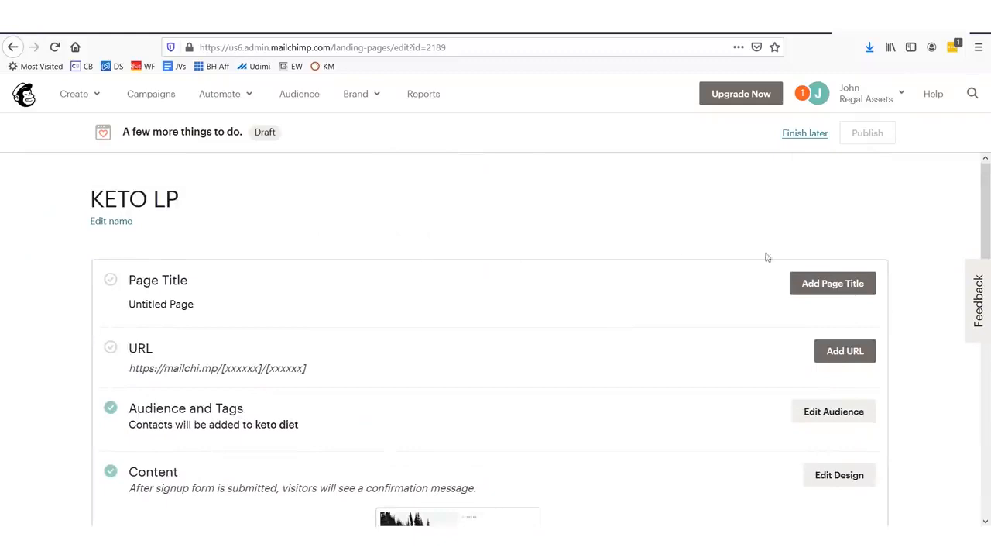
pyautogui.moveTo(767, 295)
pyautogui.mouseDown()
pyautogui.moveTo(870, 237)
pyautogui.moveTo(746, 248)
pyautogui.mouseUp()
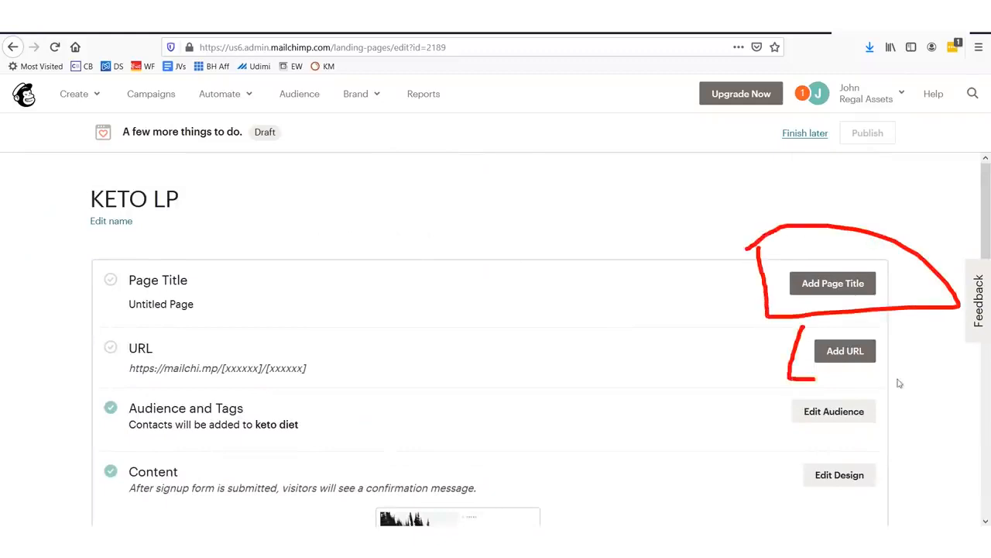
pyautogui.moveTo(883, 382); pyautogui.dragTo(735, 332)
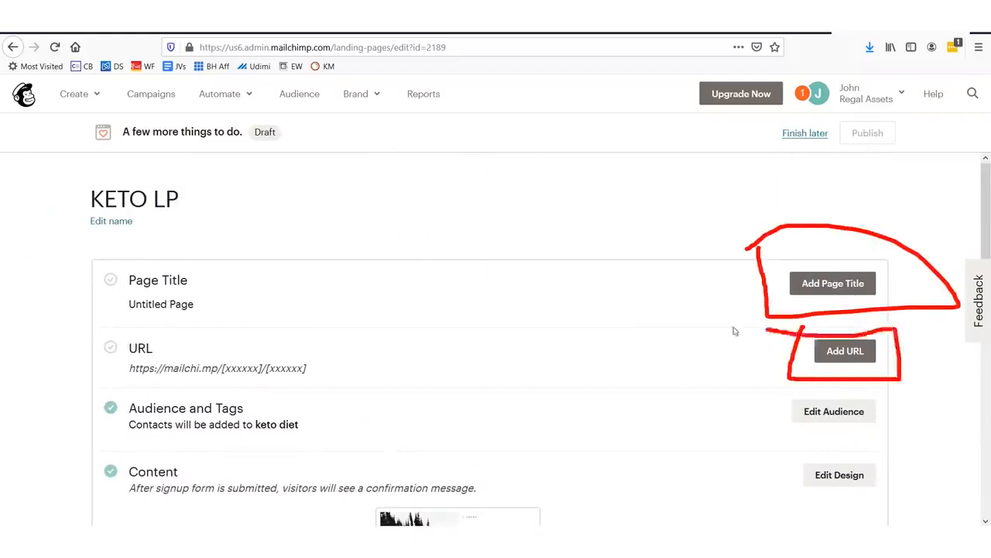
pyautogui.click(848, 283)
pyautogui.write('Lose Weight on the Keto Diet')
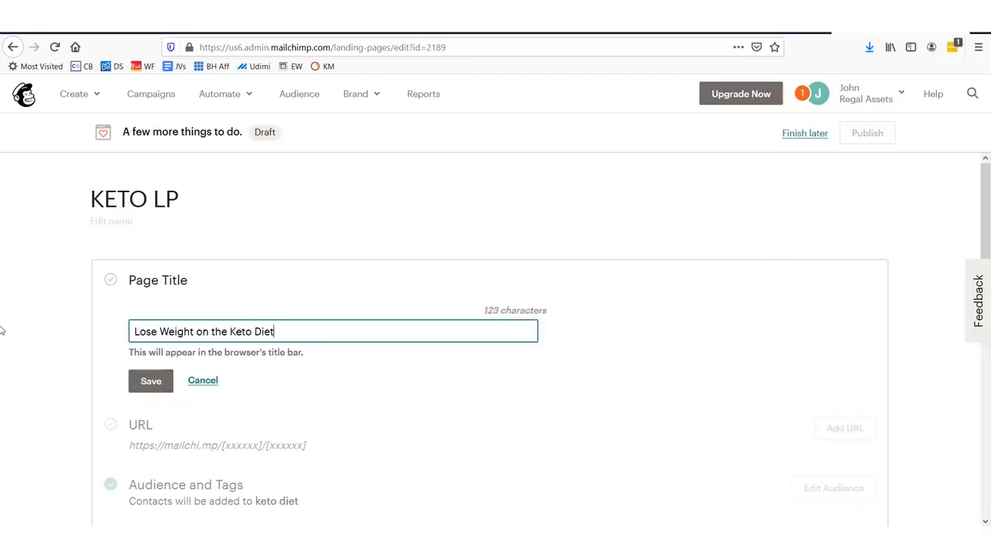
pyautogui.press('Return')
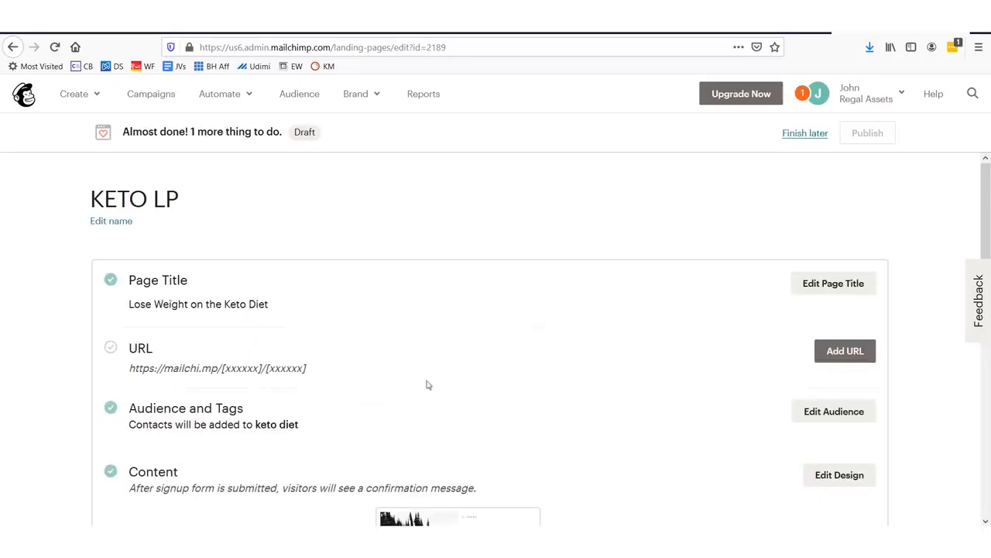
# Add a landing page URL on the Mailchimp domain with the ending "ketodiet" and save it
pyautogui.click(852, 350)
pyautogui.scroll(-3, 419, 411)
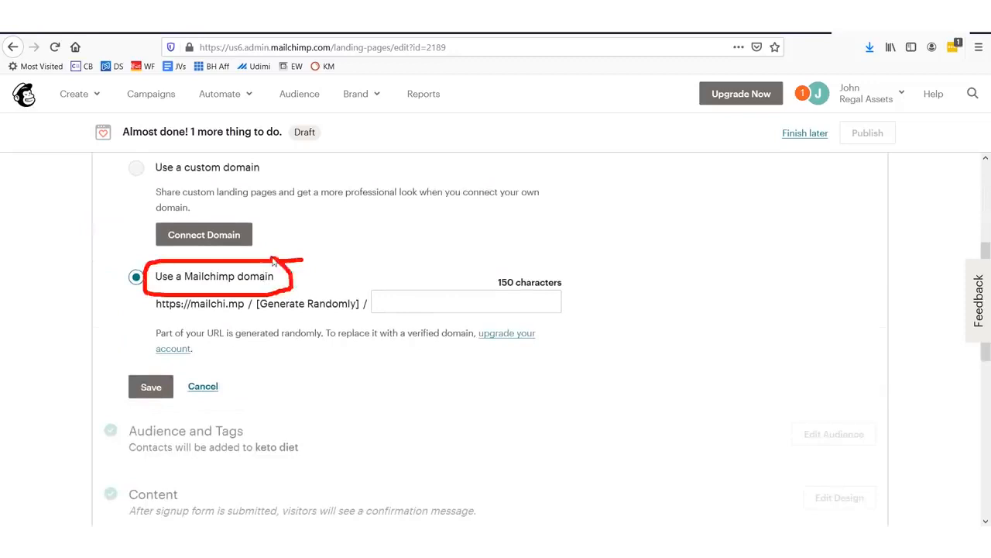
pyautogui.click(413, 309)
pyautogui.write('ketodiet')
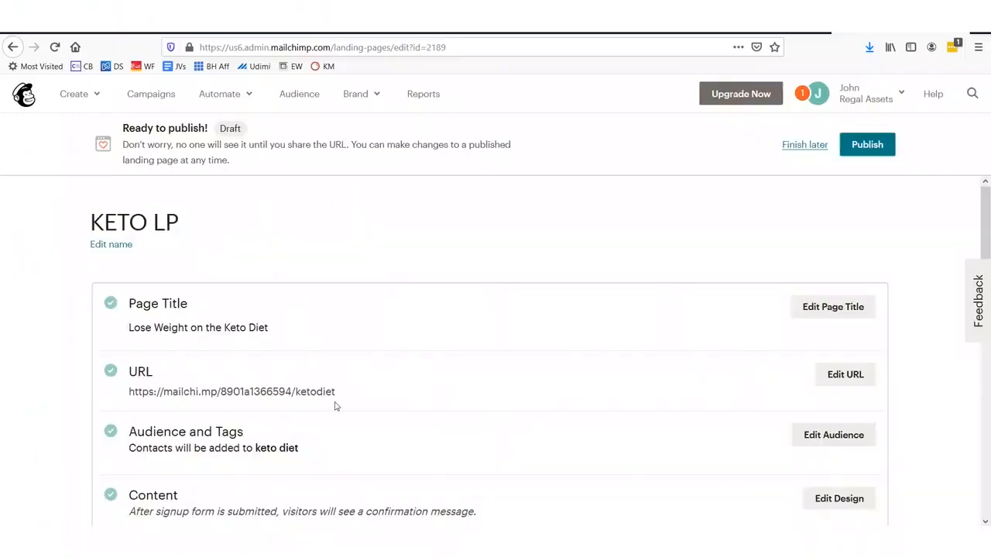
# Enlarge the page view to 160% and examine the URL assigned to the landing page
pyautogui.hotkey('ctrl', '+')
pyautogui.hotkey('ctrl', '+')
pyautogui.scroll(-5, 337, 406)
pyautogui.hotkey('ctrl', '+')
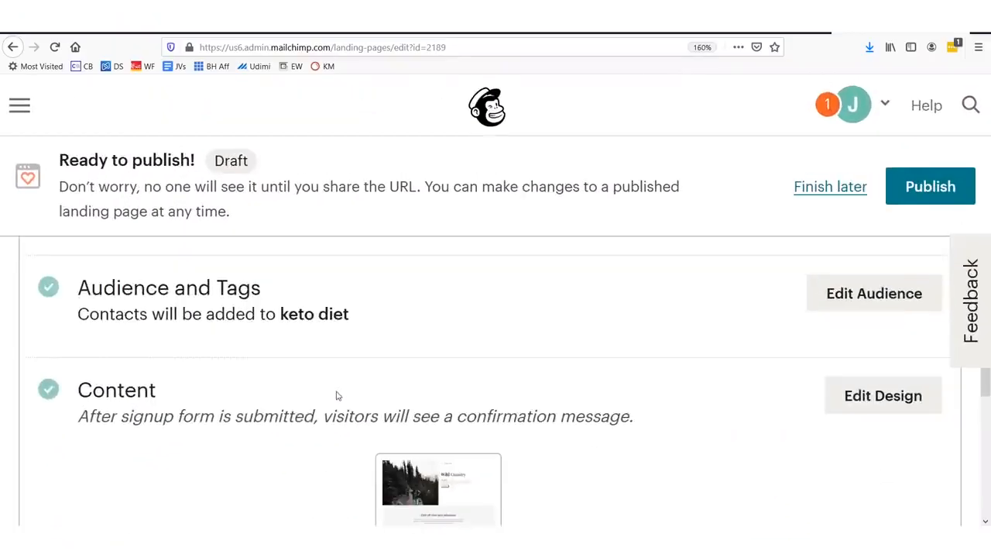
pyautogui.scroll(3, 357, 406)
pyautogui.moveTo(416, 458); pyautogui.dragTo(88, 450)
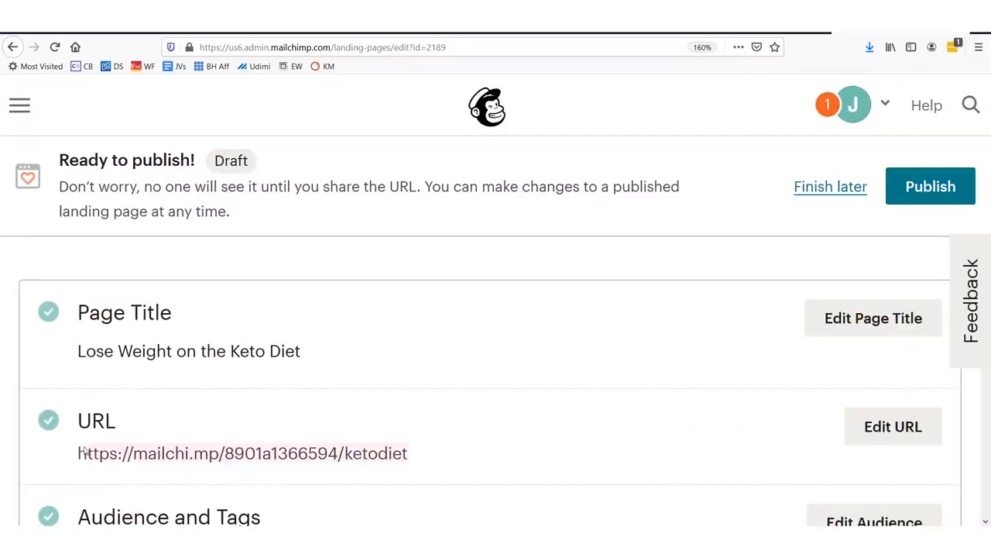
pyautogui.moveTo(63, 467)
pyautogui.mouseDown()
pyautogui.moveTo(361, 491)
pyautogui.moveTo(450, 451)
pyautogui.moveTo(75, 443)
pyautogui.mouseUp()
pyautogui.moveTo(353, 307)
pyautogui.mouseDown()
pyautogui.moveTo(594, 425)
pyautogui.moveTo(542, 404)
pyautogui.mouseUp()
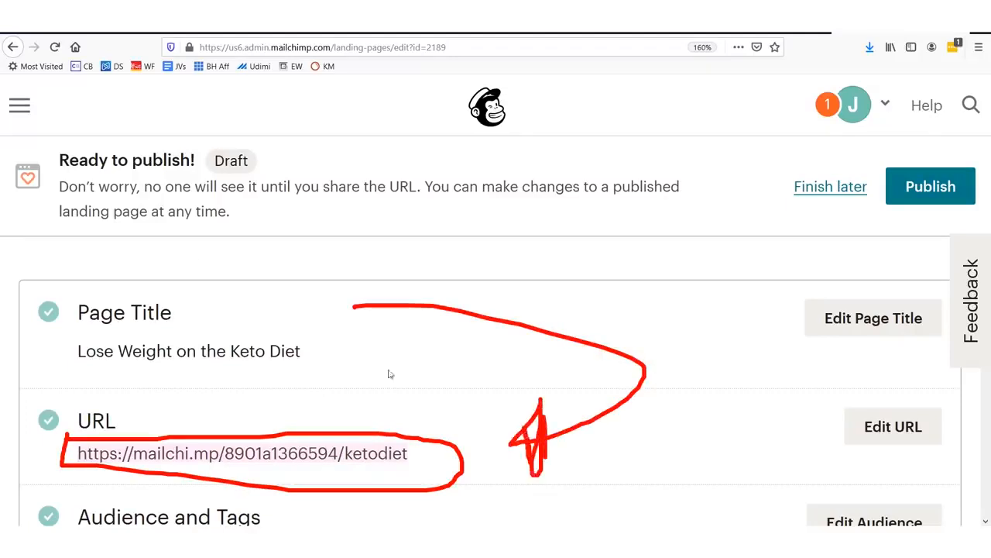
pyautogui.moveTo(249, 240); pyautogui.dragTo(113, 378)
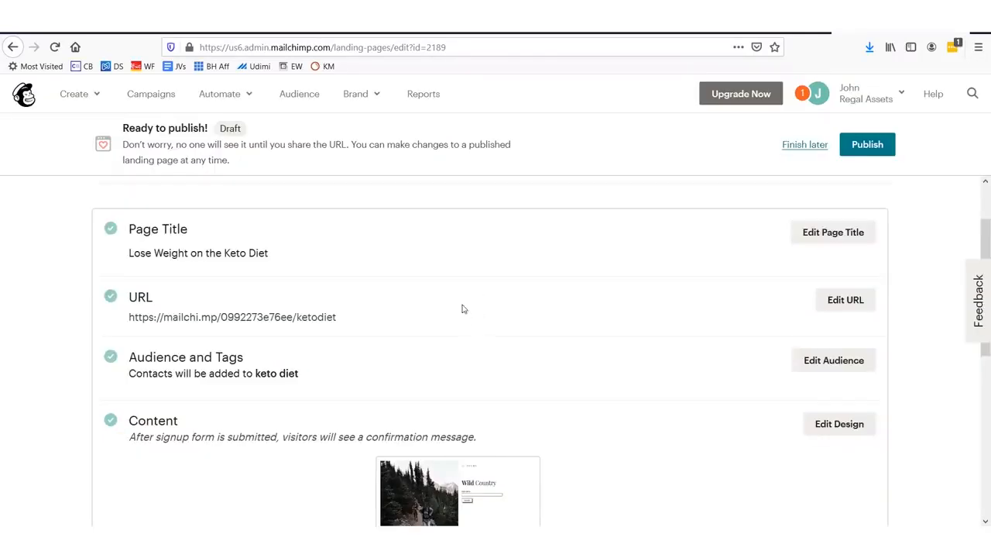
# Review the KETO LP landing page's checklist and content preview, and publish the page
pyautogui.scroll(-5, 462, 308)
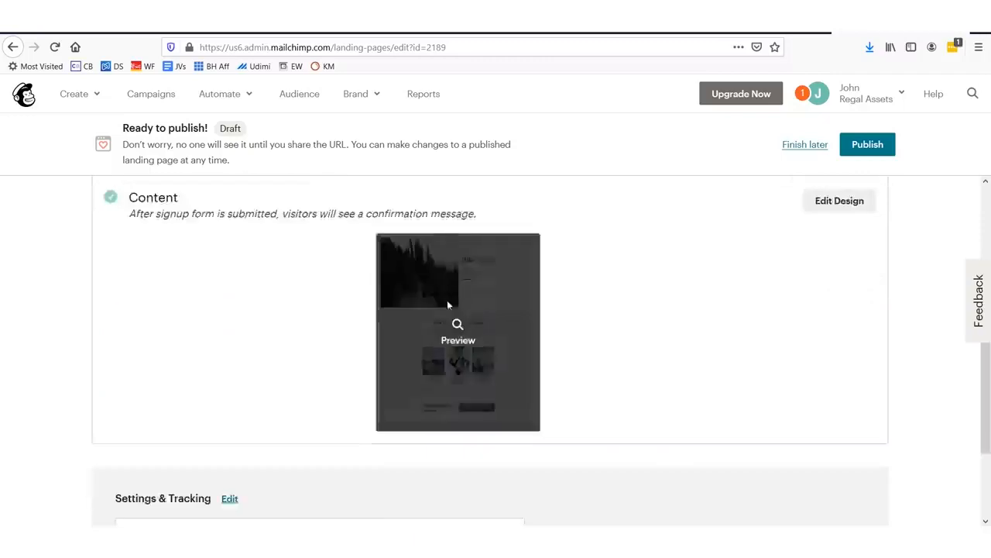
pyautogui.scroll(5, 501, 317)
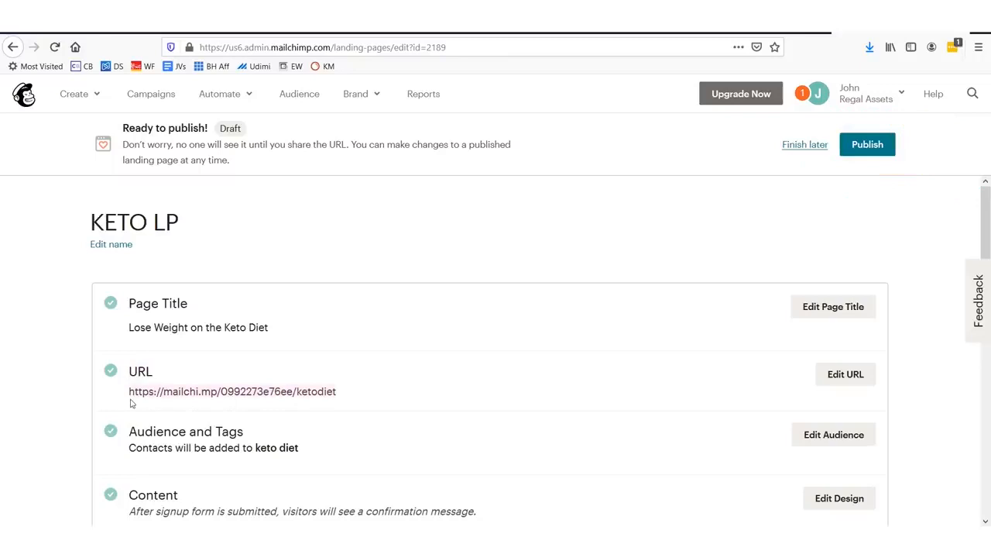
pyautogui.click(866, 146)
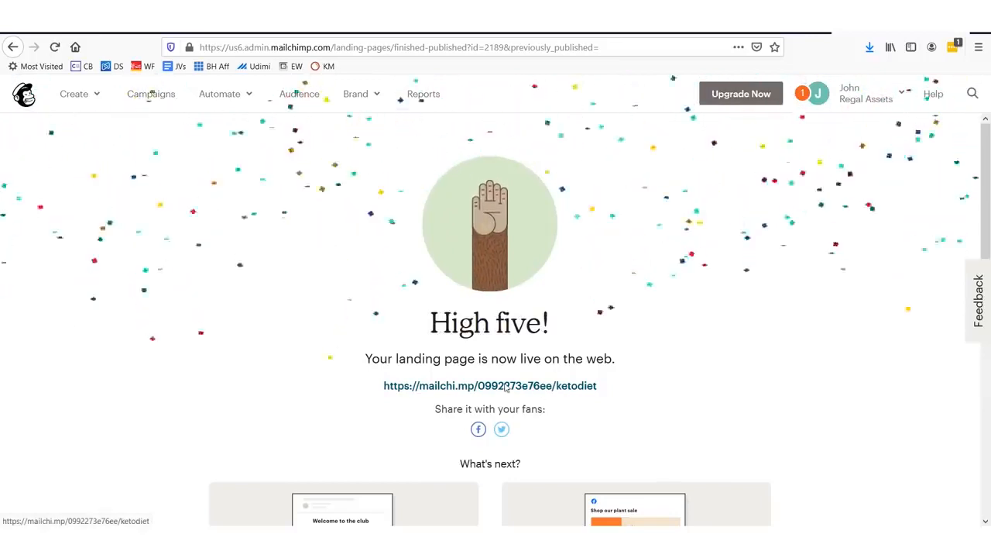
# Open the live landing page from its URL, test the signup form by subscribing with an email address, and close the page
pyautogui.click(540, 391)
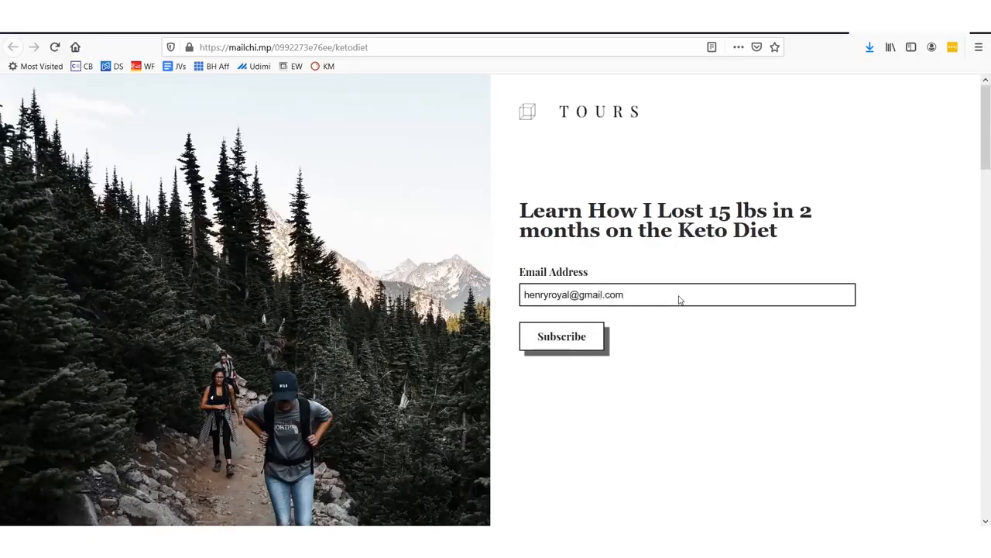
pyautogui.click(556, 336)
pyautogui.moveTo(540, 272); pyautogui.dragTo(732, 317)
pyautogui.click(729, 317)
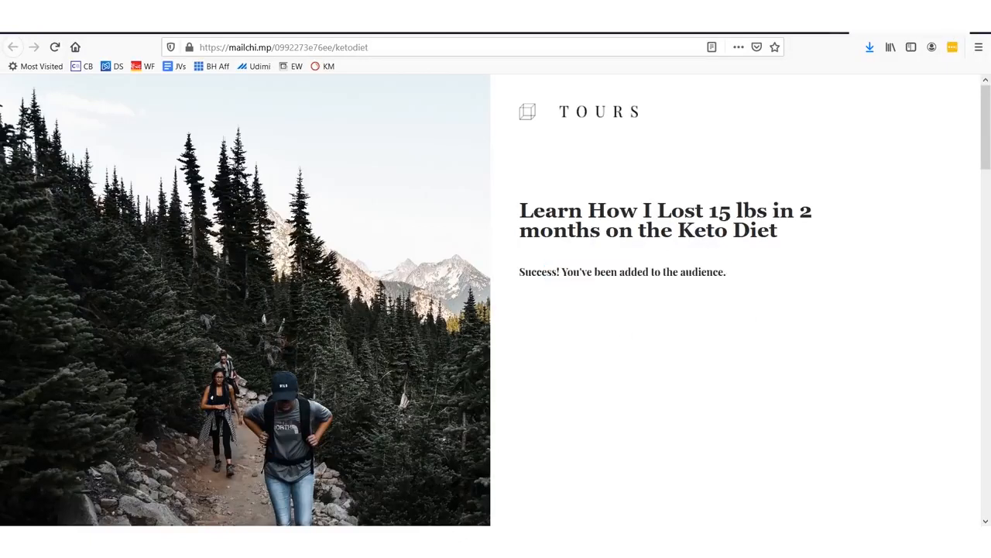
pyautogui.hotkey('ctrl', 'w')
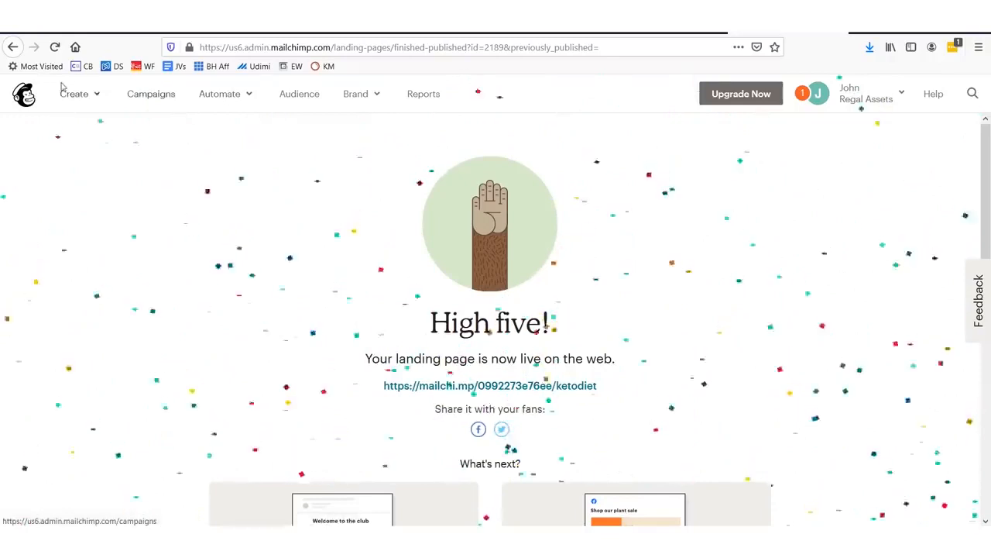
# Return to the account dashboard and examine the audience overview for the past 7 days
pyautogui.click(23, 93)
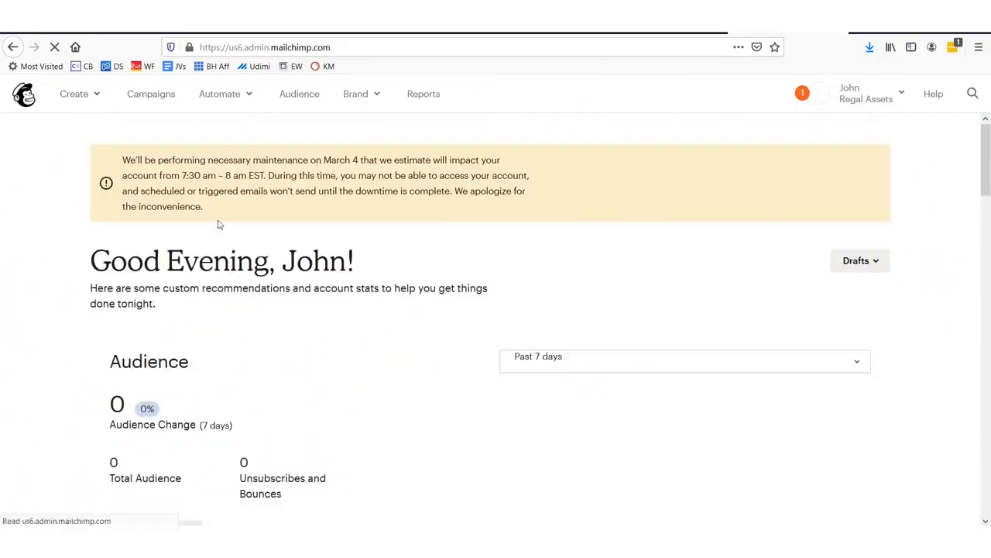
pyautogui.scroll(-3, 263, 356)
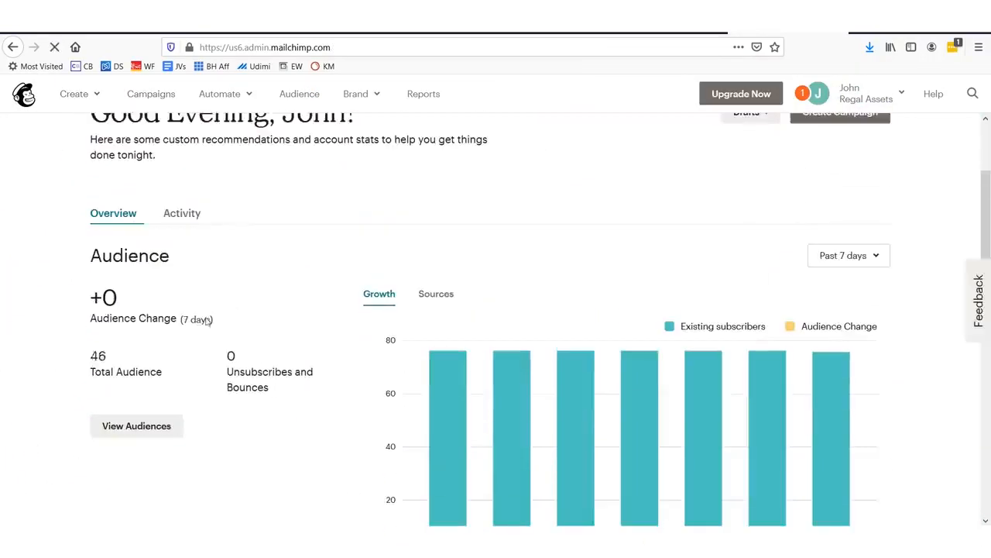
pyautogui.scroll(-3, 256, 267)
pyautogui.scroll(5, 272, 271)
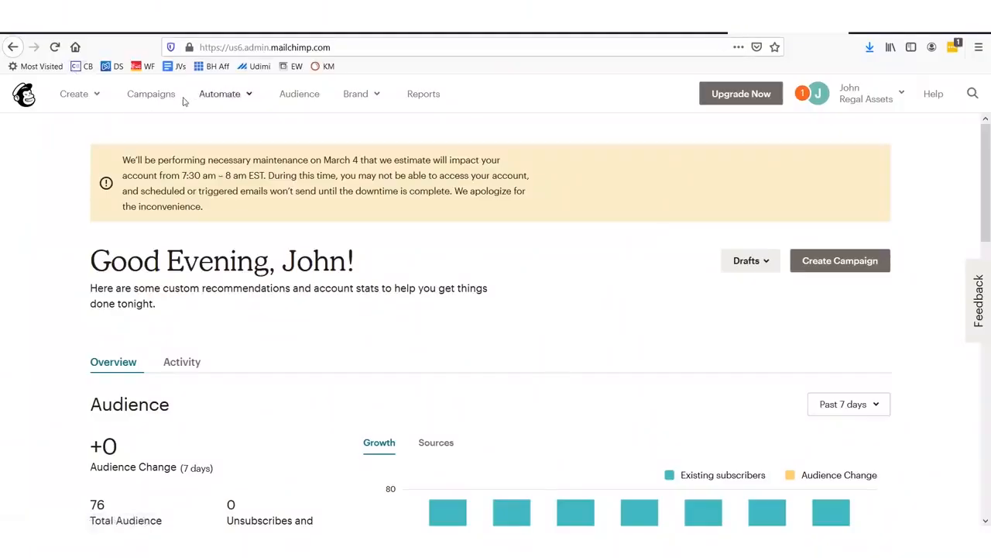
# Open the list of campaign types that can be created, with Email as the type of interest
pyautogui.click(92, 98)
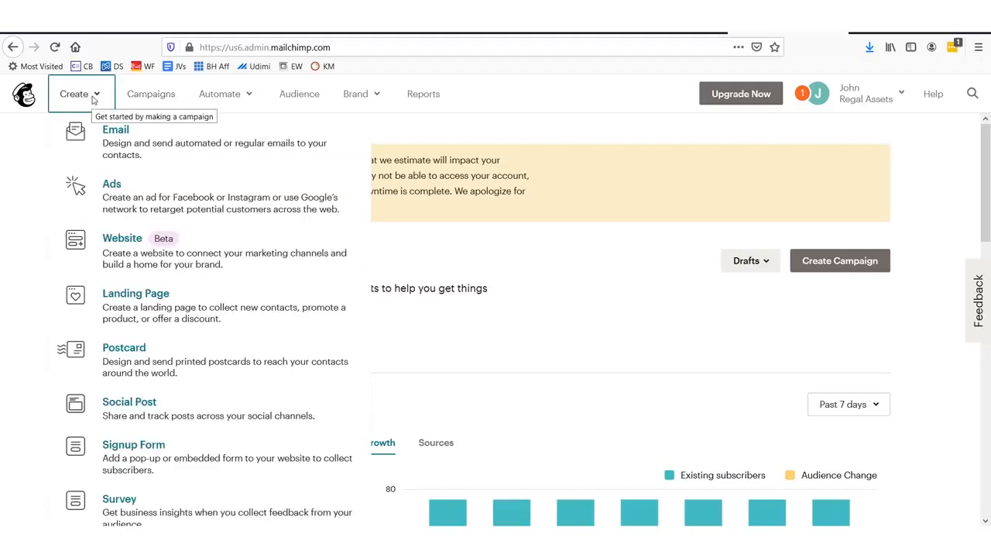
pyautogui.moveTo(53, 153)
pyautogui.mouseDown()
pyautogui.moveTo(125, 176)
pyautogui.moveTo(353, 175)
pyautogui.moveTo(360, 118)
pyautogui.moveTo(75, 120)
pyautogui.mouseUp()
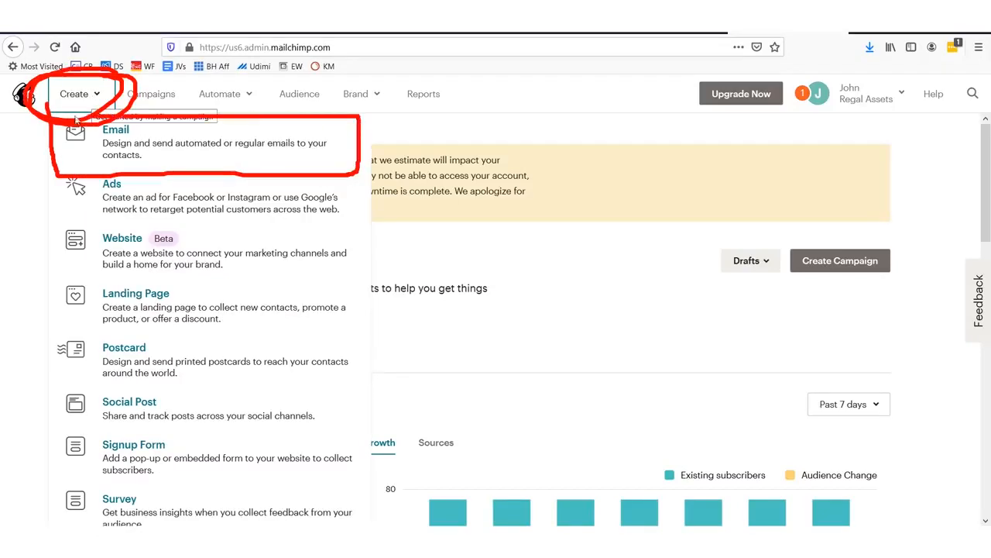